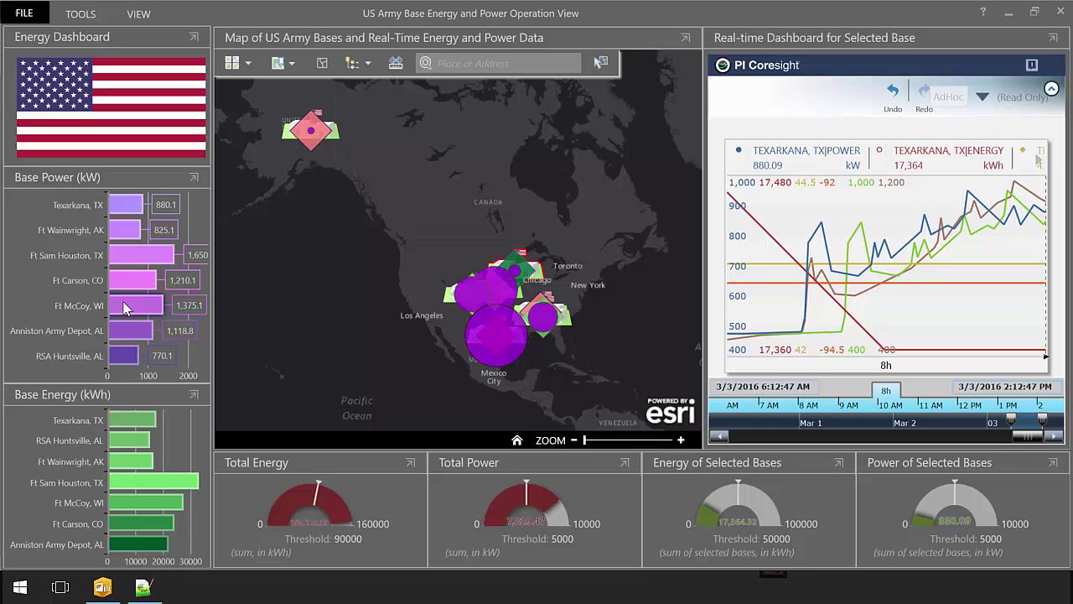
- Zoom and pan the map to Anniston Army Depot from its bar, then zoom in one more level
left_click(126, 334)
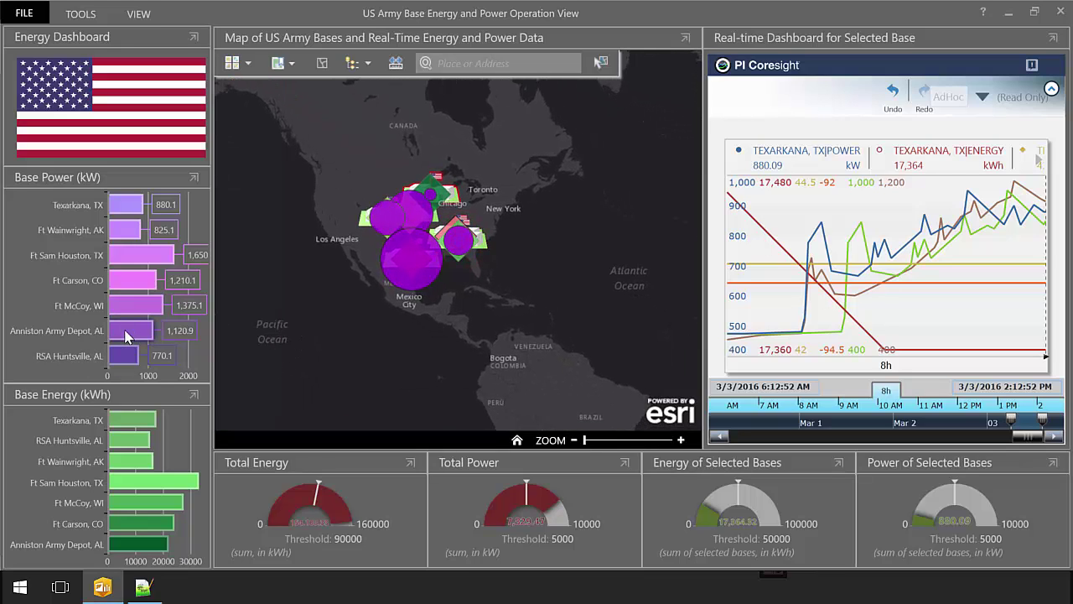
right_click(126, 335)
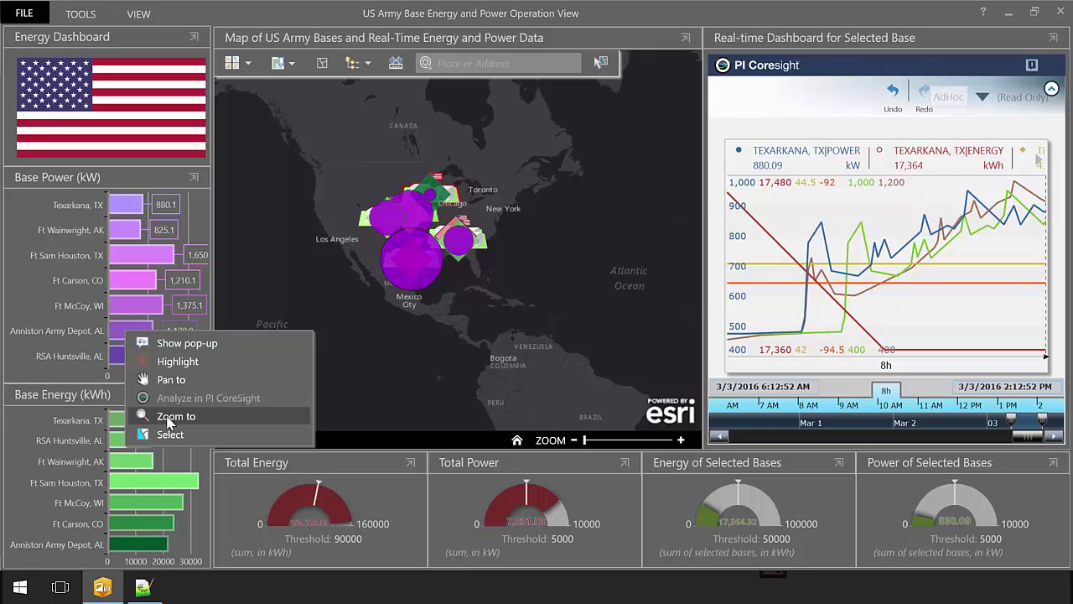
left_click(168, 416)
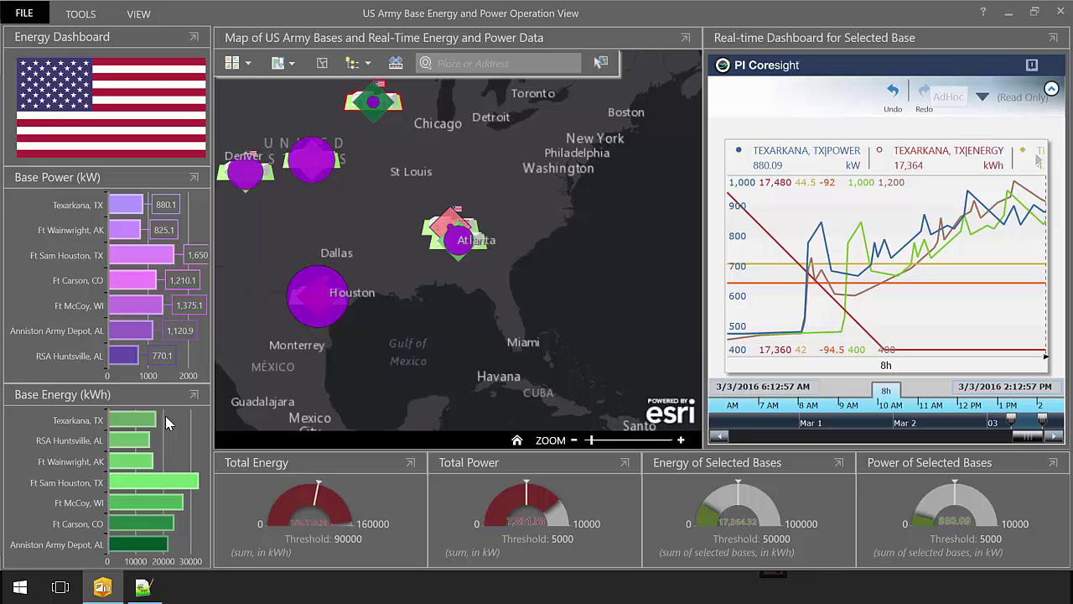
right_click(145, 339)
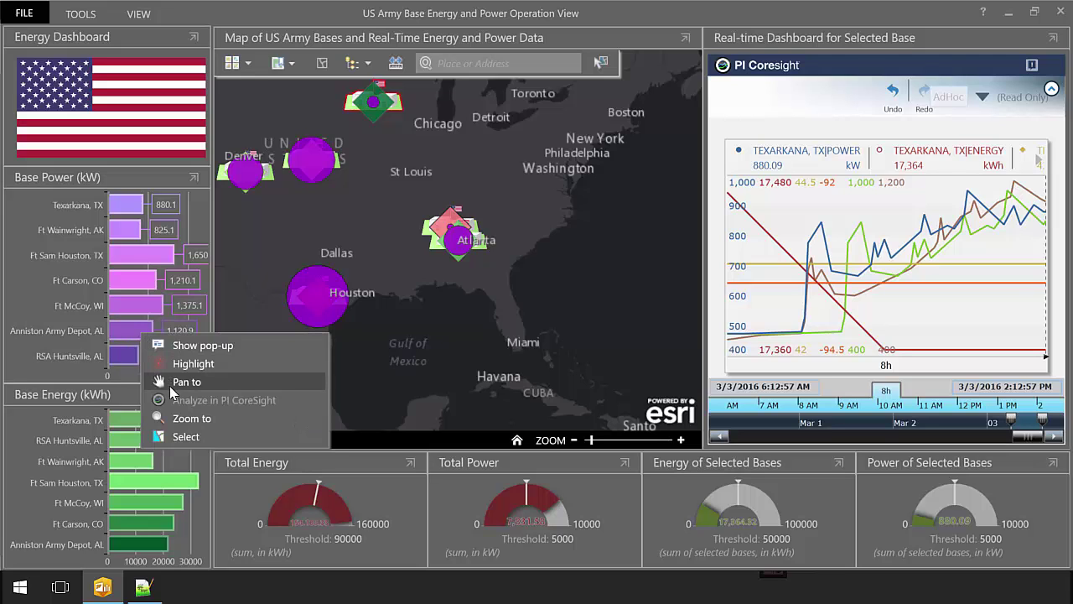
left_click(171, 417)
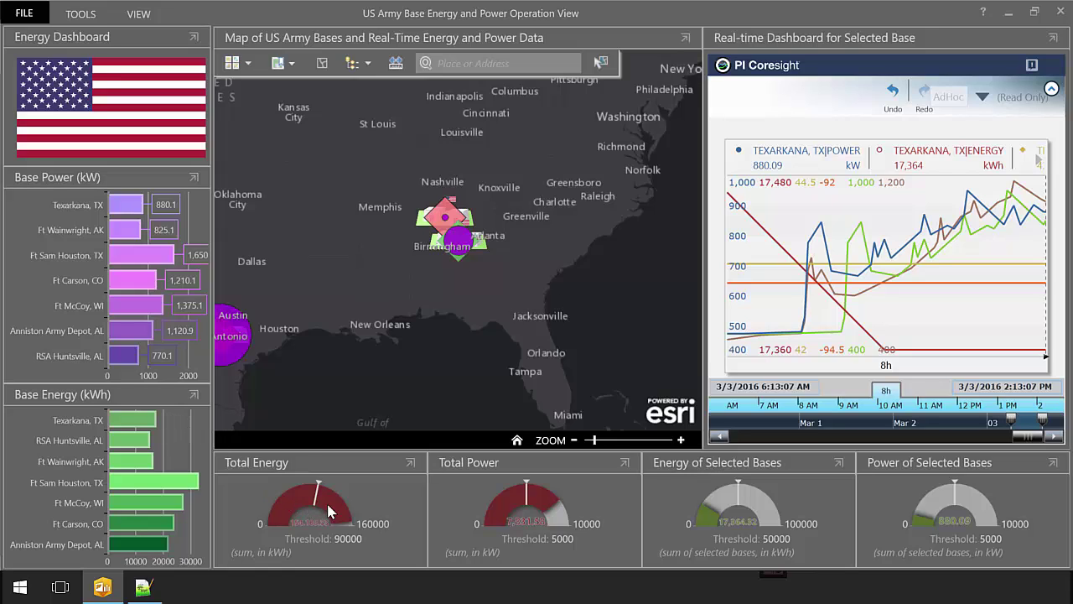
mouse_move(315, 495)
mouse_move(545, 514)
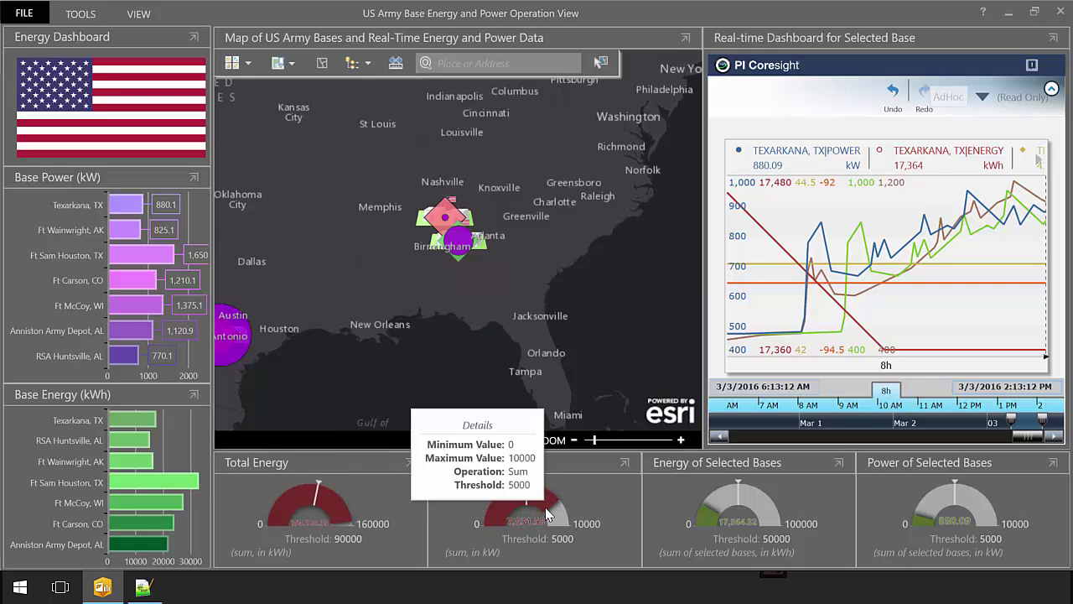
left_click(682, 441)
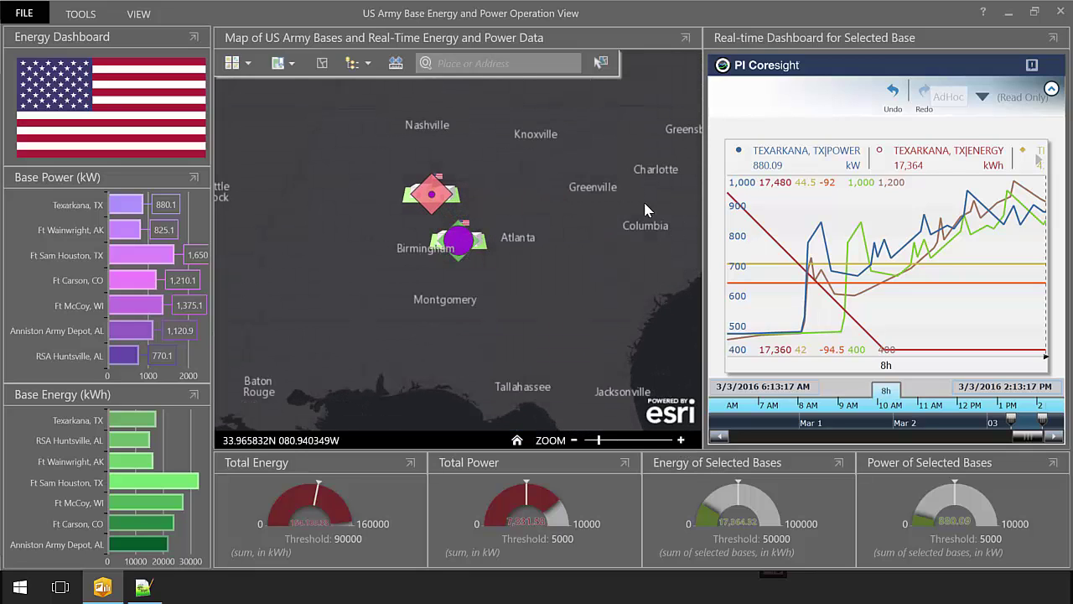
- Lasso-select the two Alabama base markers near Birmingham
left_click(600, 62)
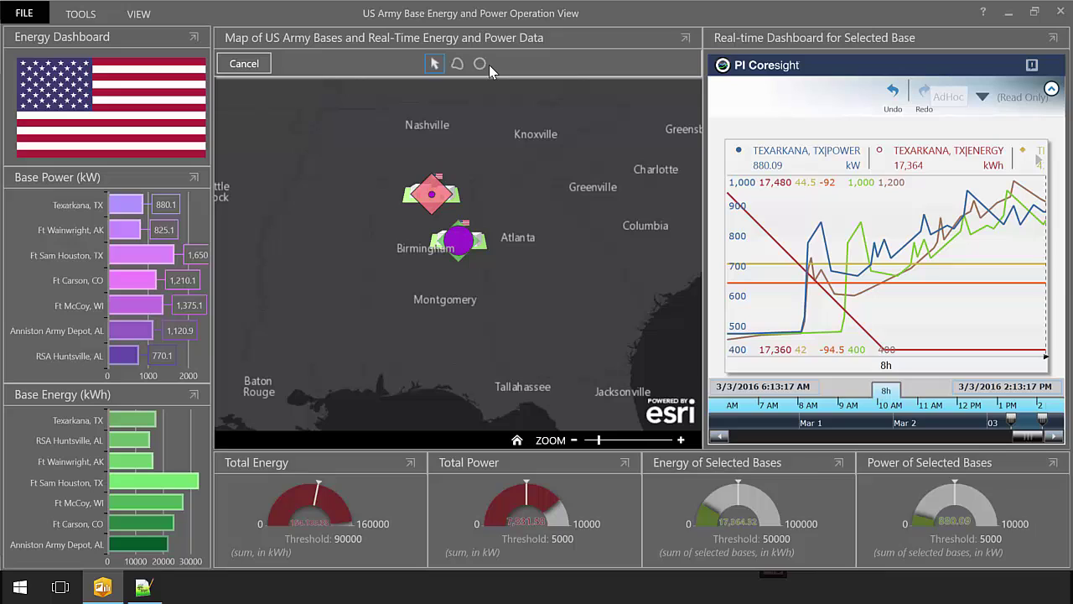
left_click(457, 65)
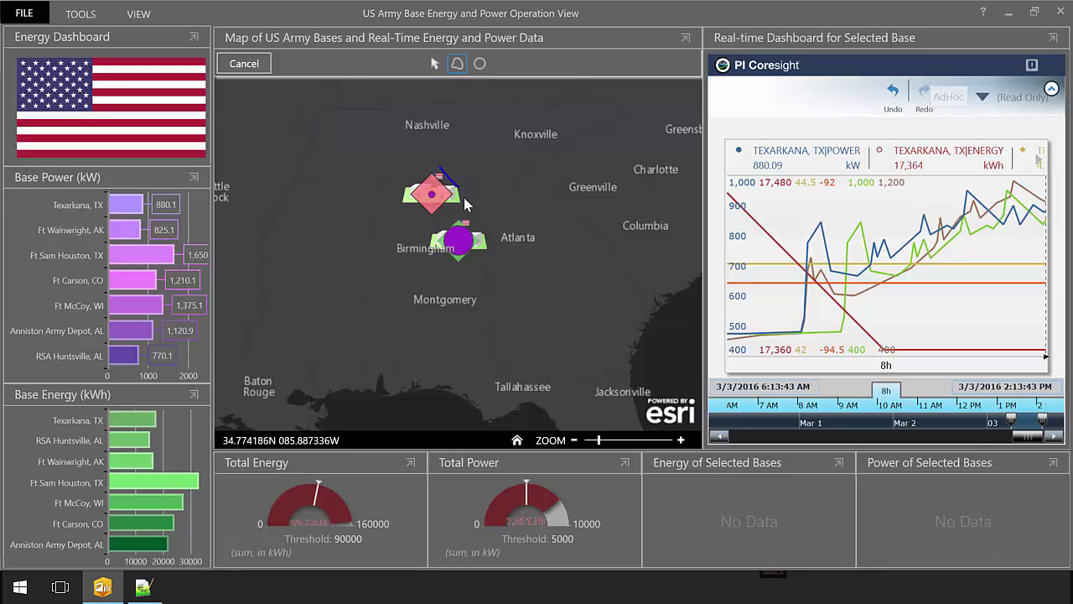
mouse_move(440, 171)
left_mouse_down()
mouse_move(474, 231)
mouse_move(453, 236)
mouse_move(430, 197)
left_mouse_up()
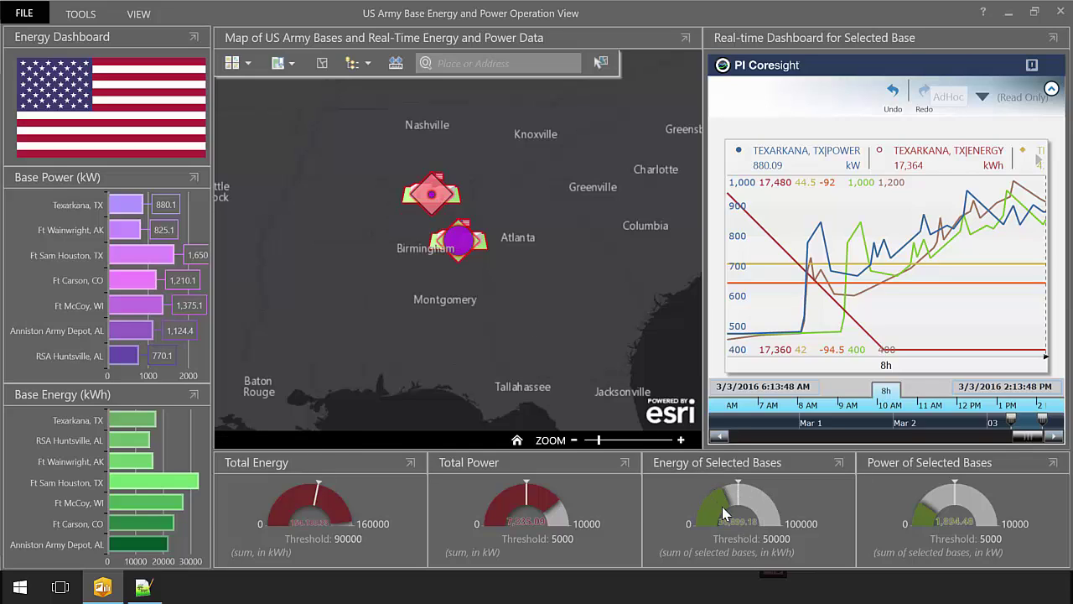
mouse_move(936, 499)
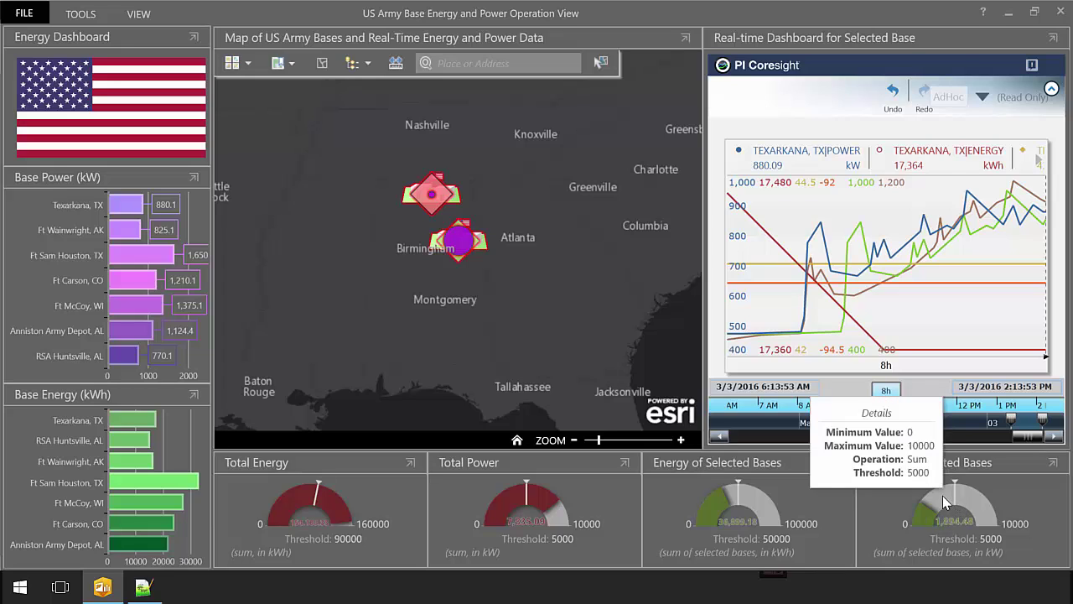
- Send Anniston Army Depot's live data to PI Coresight from its pop-up's Analyze action
left_click(486, 246)
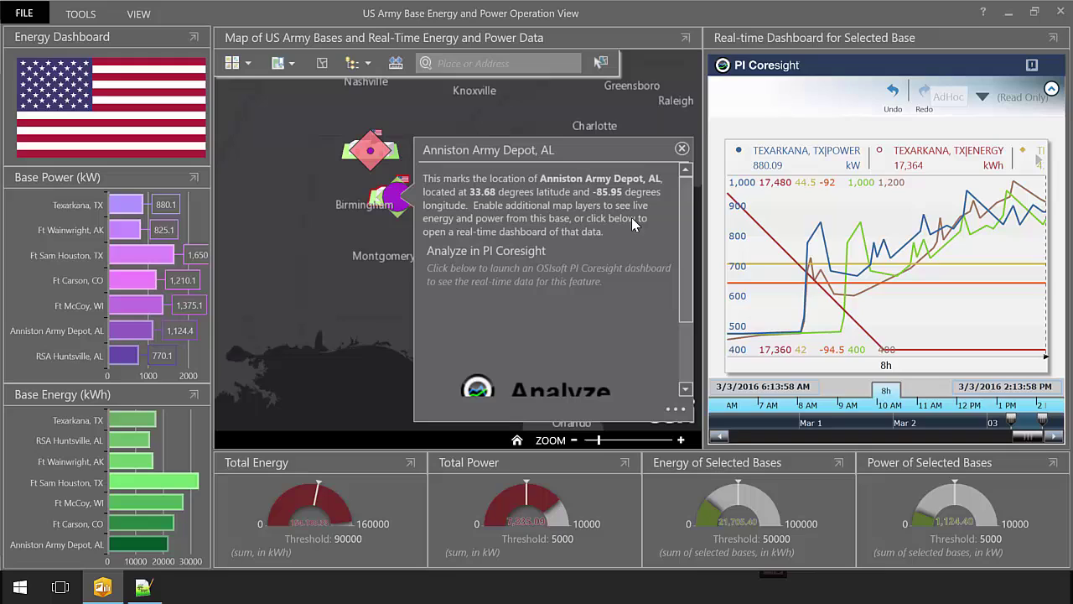
left_click(678, 411)
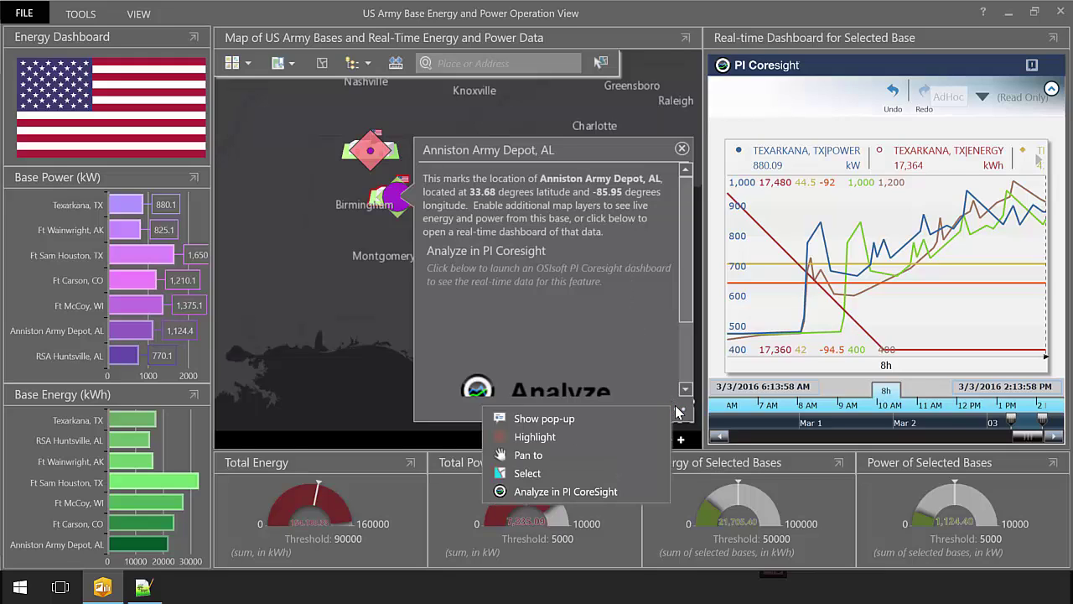
left_click(625, 487)
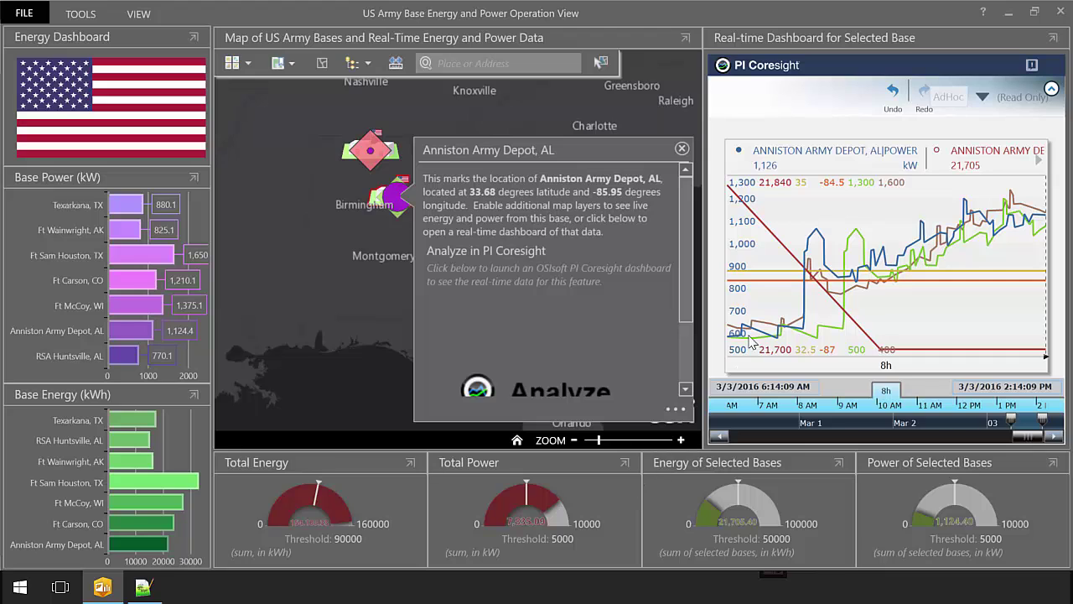
mouse_move(847, 164)
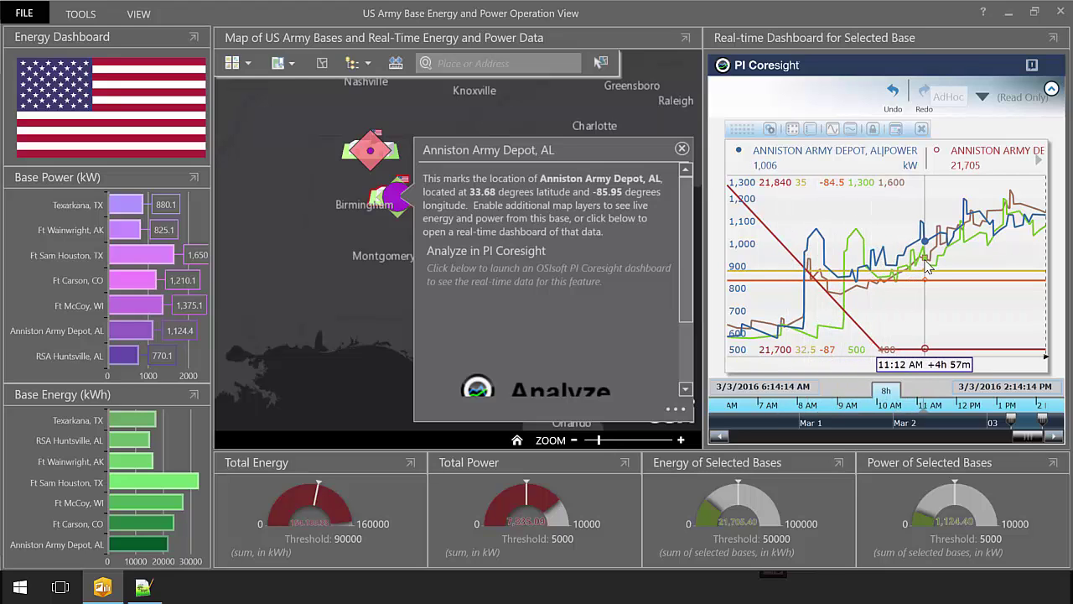
- Close the Anniston pop-up and open its energy usage details via Map Contents
left_click(682, 149)
left_click(366, 64)
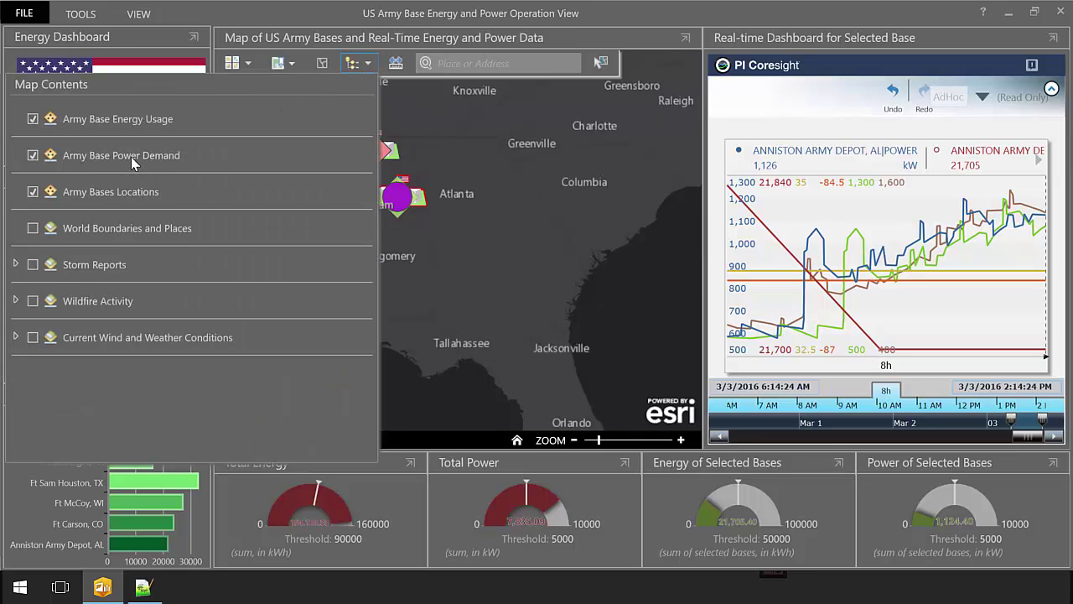
left_click(401, 205)
scroll(685, 217, "down", 3)
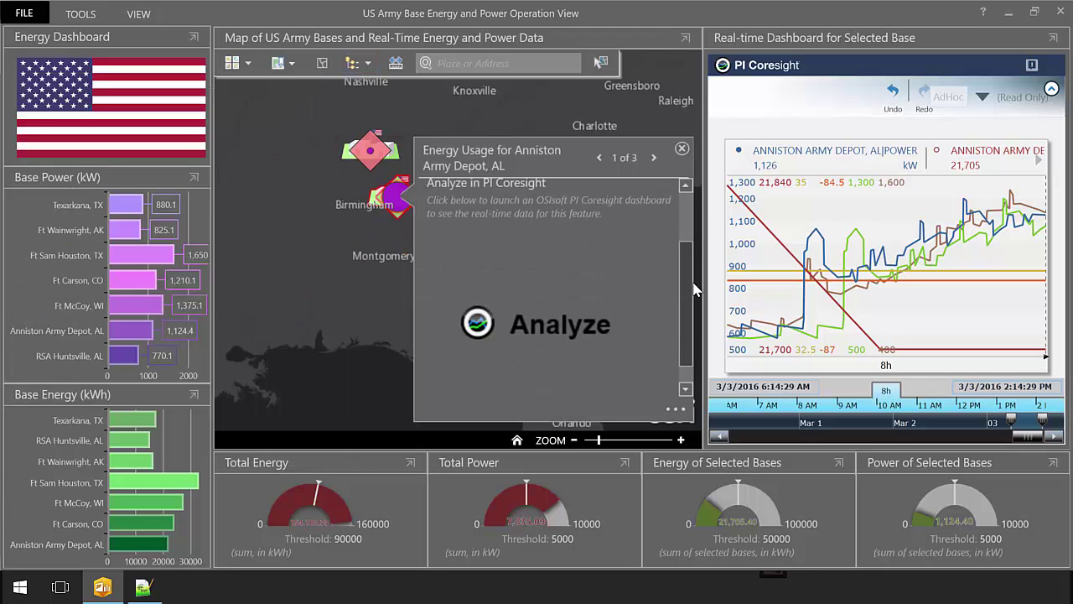
- Trend Building 2W's Total Power (kW) with Sub Panel Total Power in the full PI Coresight display
left_click(561, 306)
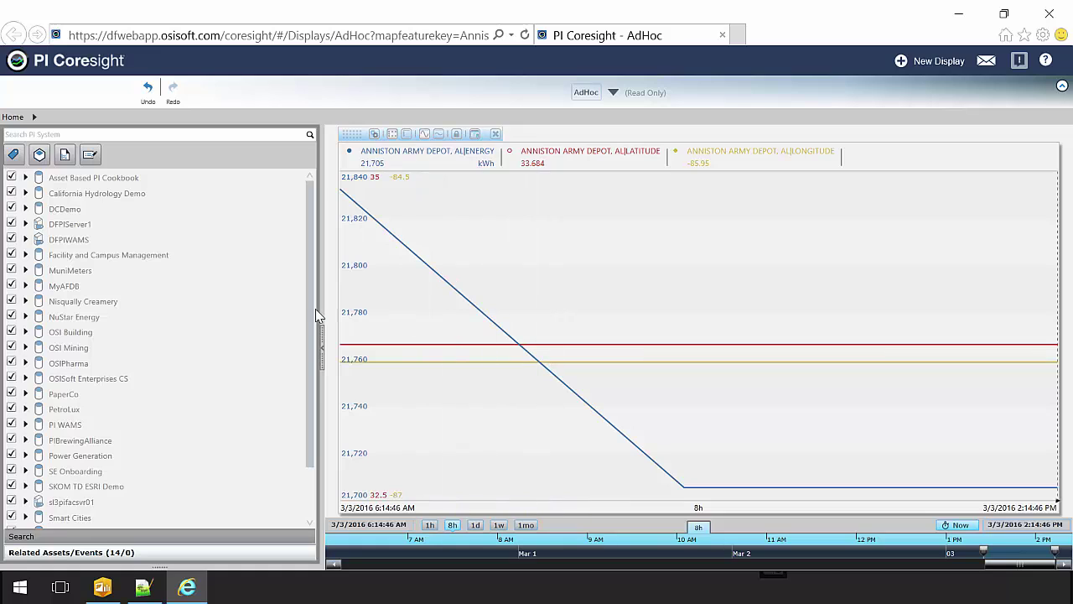
left_click(26, 255)
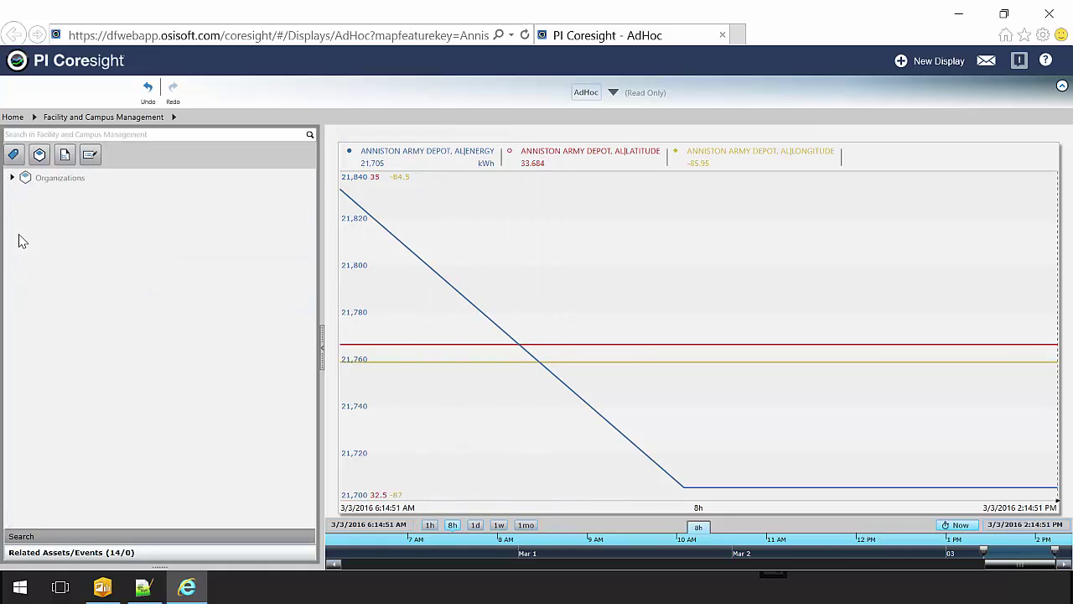
left_click(12, 180)
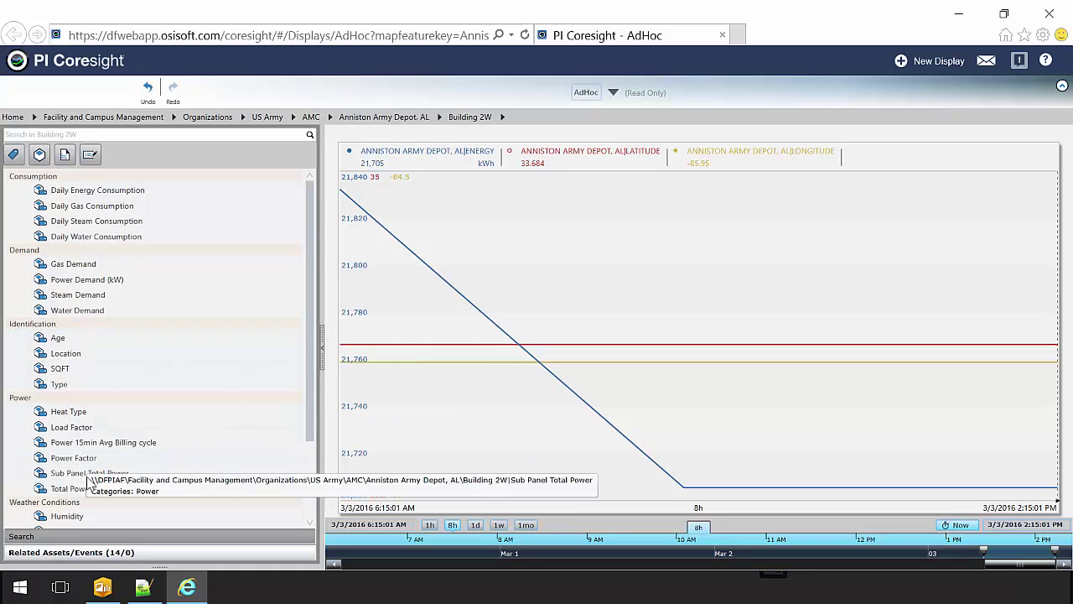
left_click_drag(118, 440, 440, 151)
left_click(439, 157)
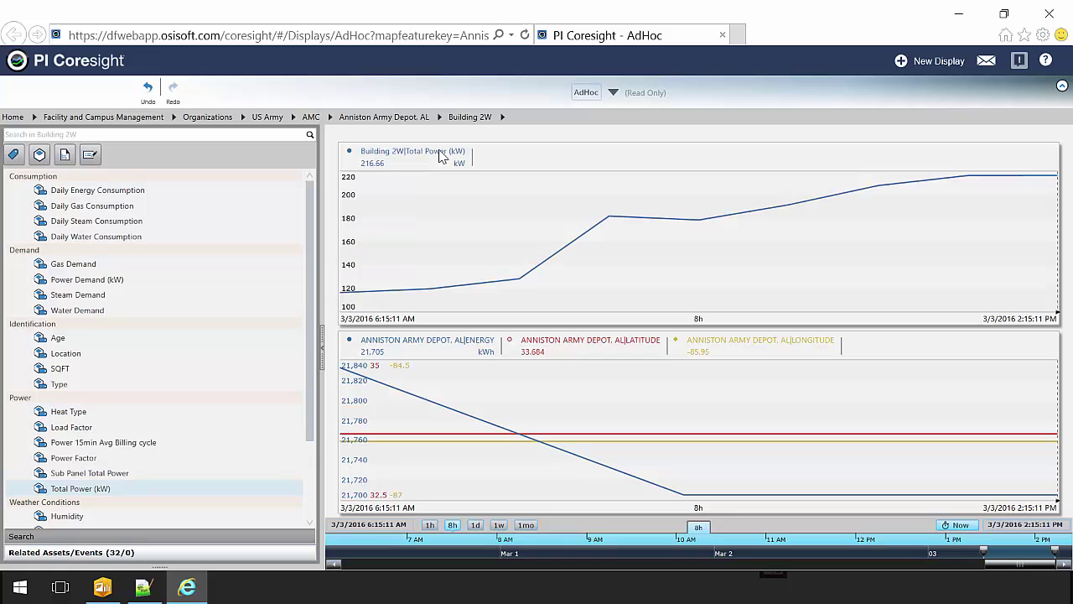
mouse_move(103, 475)
left_mouse_down()
mouse_move(411, 283)
mouse_move(440, 243)
mouse_move(470, 334)
mouse_move(533, 337)
left_mouse_up()
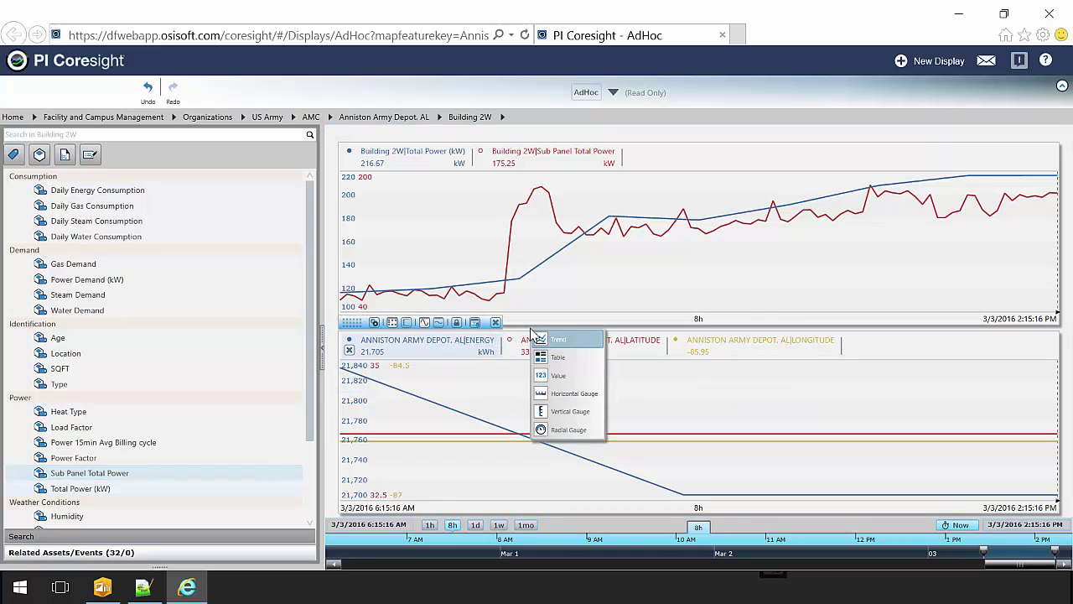
- Turn Anniston's energy, latitude and longitude series into value tiles, labelling energy ENERGY
left_click(553, 378)
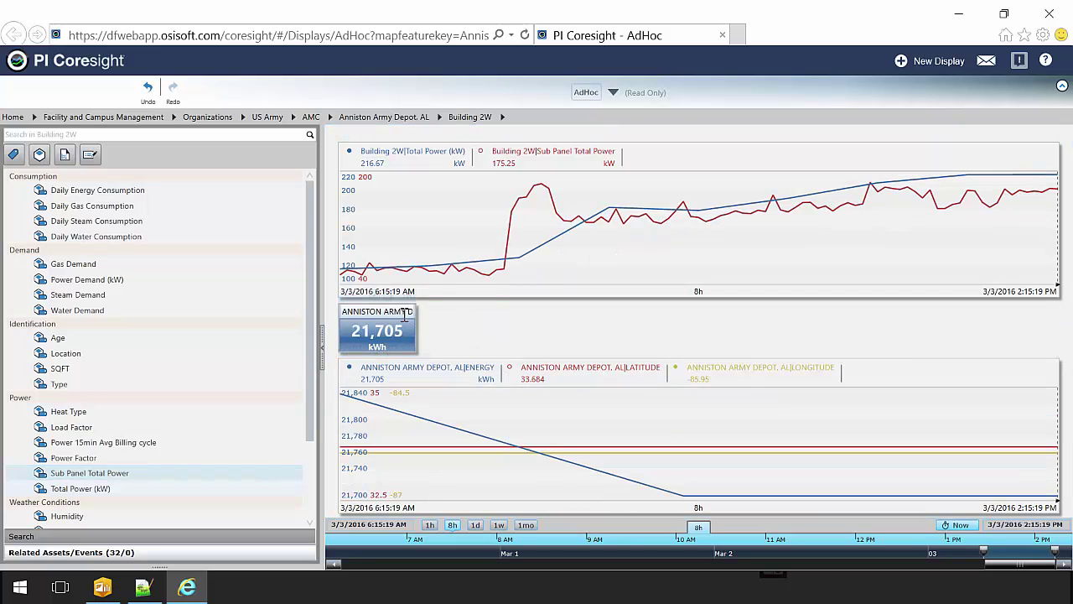
left_click(378, 311)
left_click(391, 344)
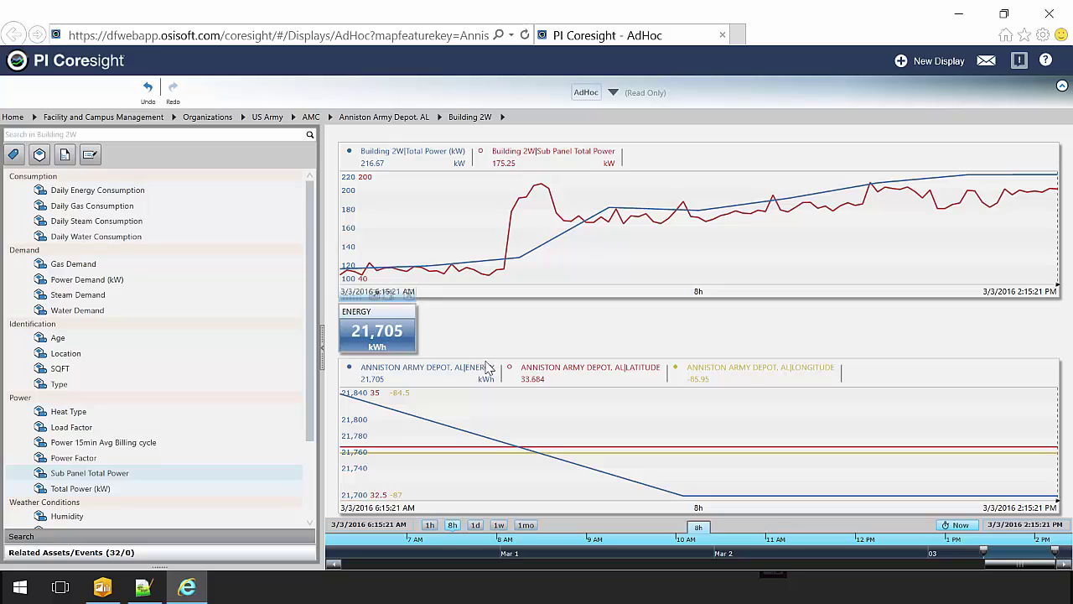
left_click_drag(551, 383, 591, 344)
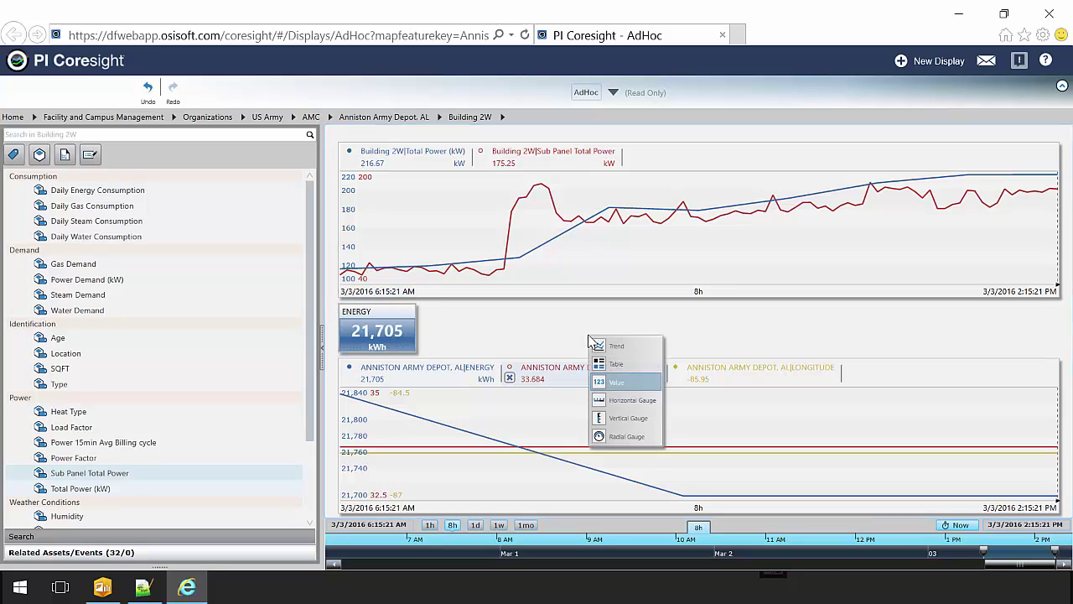
left_click(617, 381)
left_click_drag(704, 379, 641, 340)
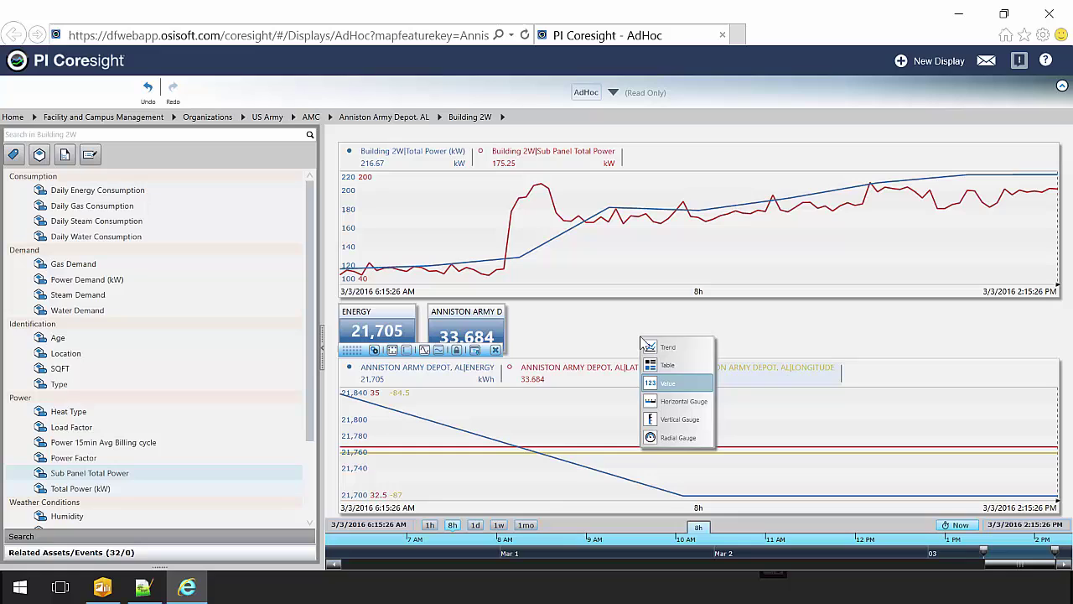
left_click(666, 383)
- Label the other tiles LATITUDE and LONGITUDE and narrow the trends to 1h 45m
left_click(491, 311)
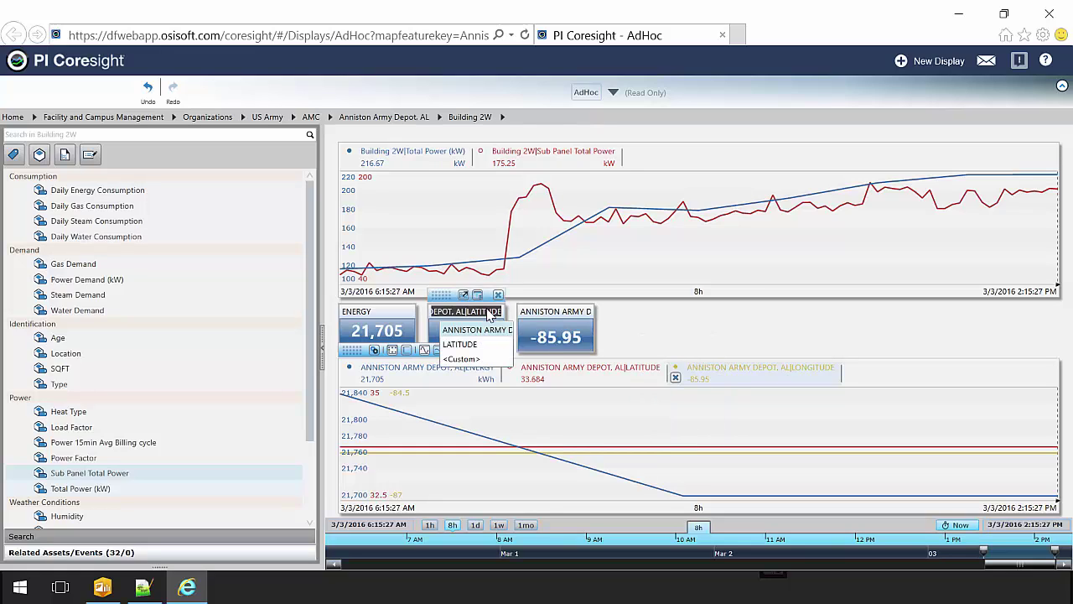
left_click(463, 344)
left_click(544, 311)
left_click(545, 344)
left_click_drag(513, 201, 579, 277)
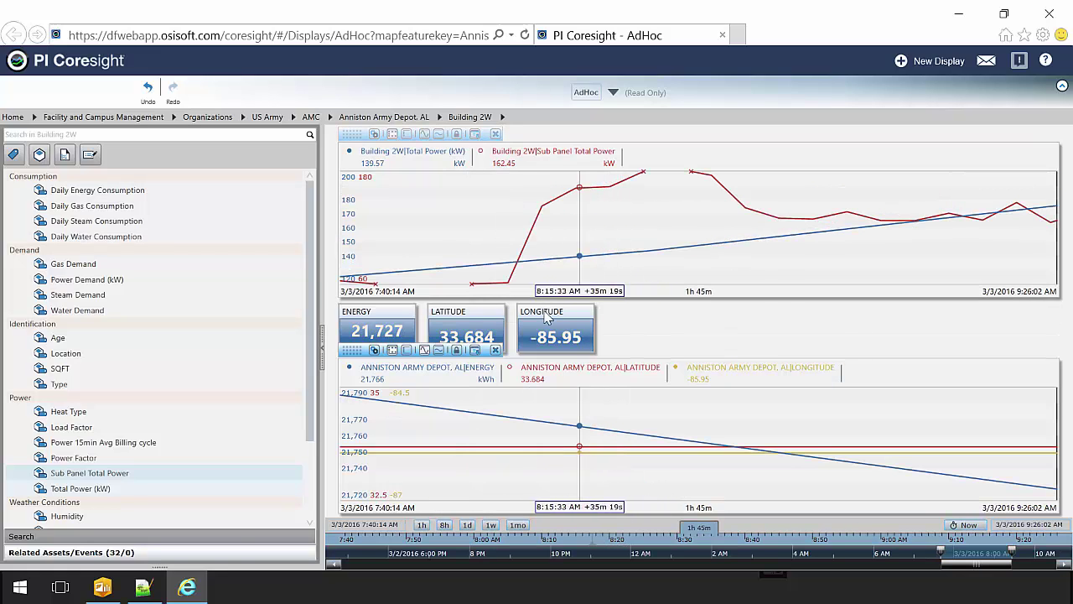
- Return to the energy dashboard and switch from the RSA Huntsville pop-up to Anniston's
left_click(102, 587)
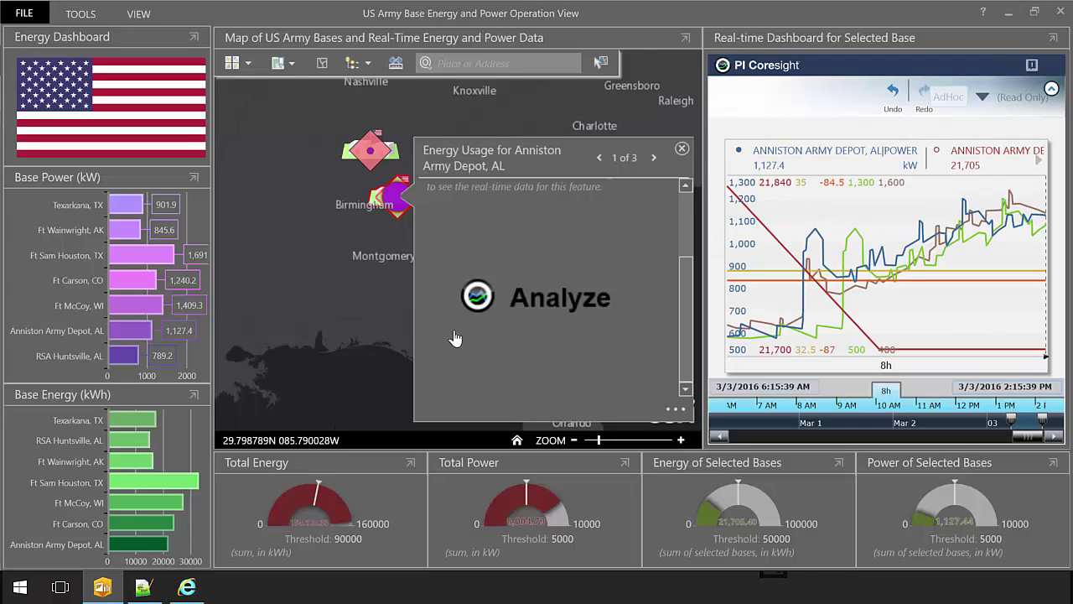
left_click(682, 149)
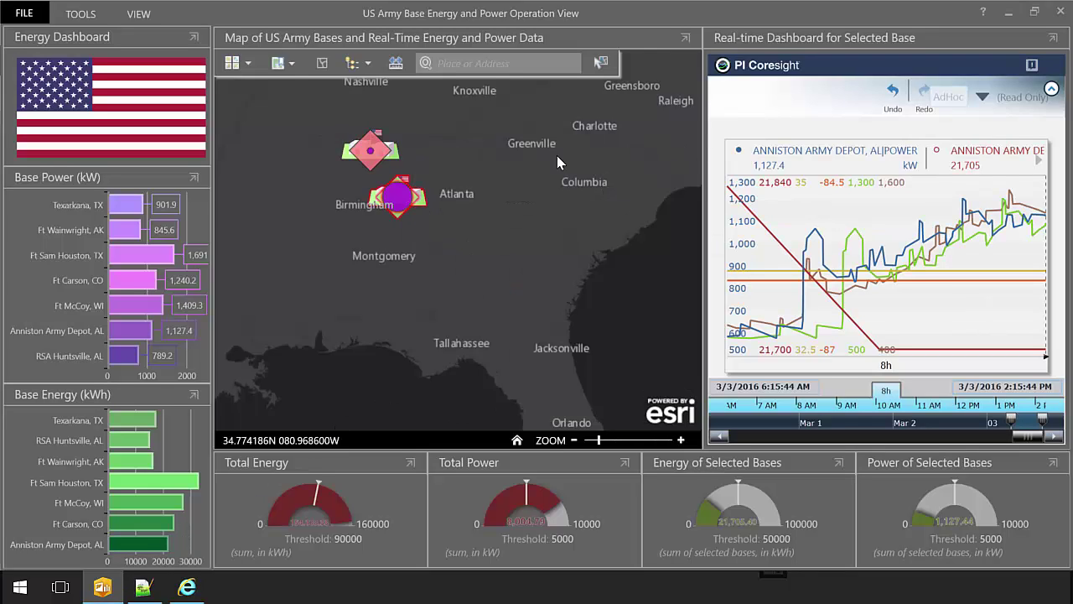
left_click(372, 156)
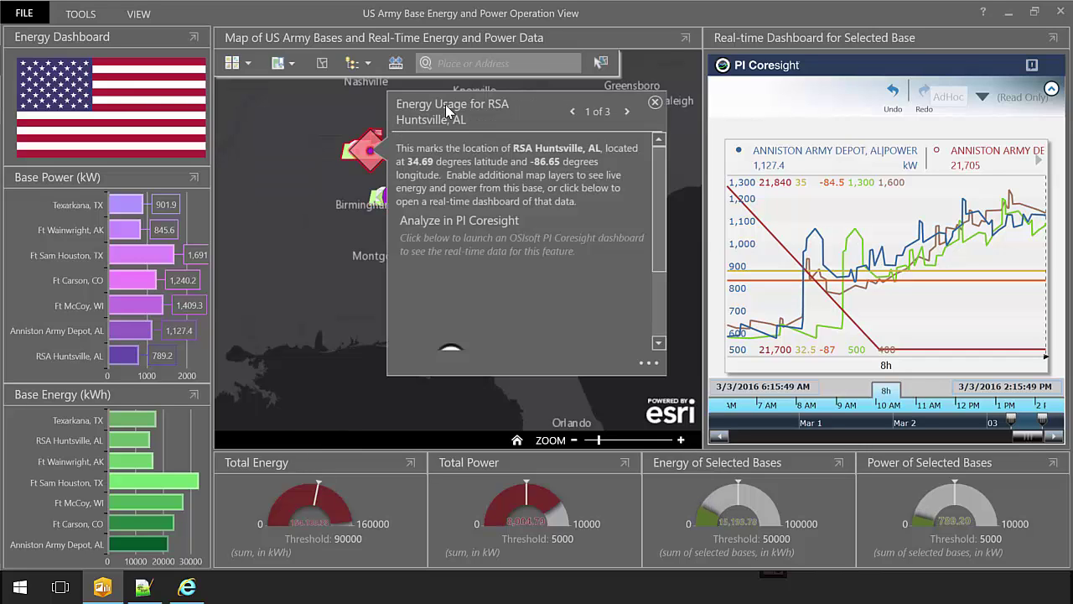
left_click(387, 201)
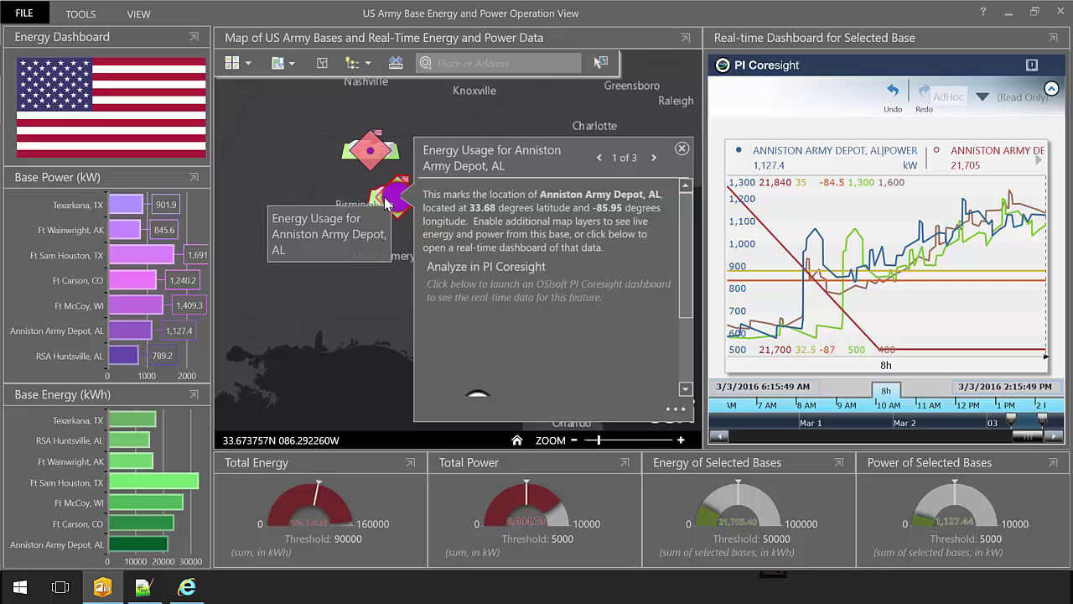
- Close the layer list and pop-up, then zoom the map to the United States bookmark
left_click(352, 65)
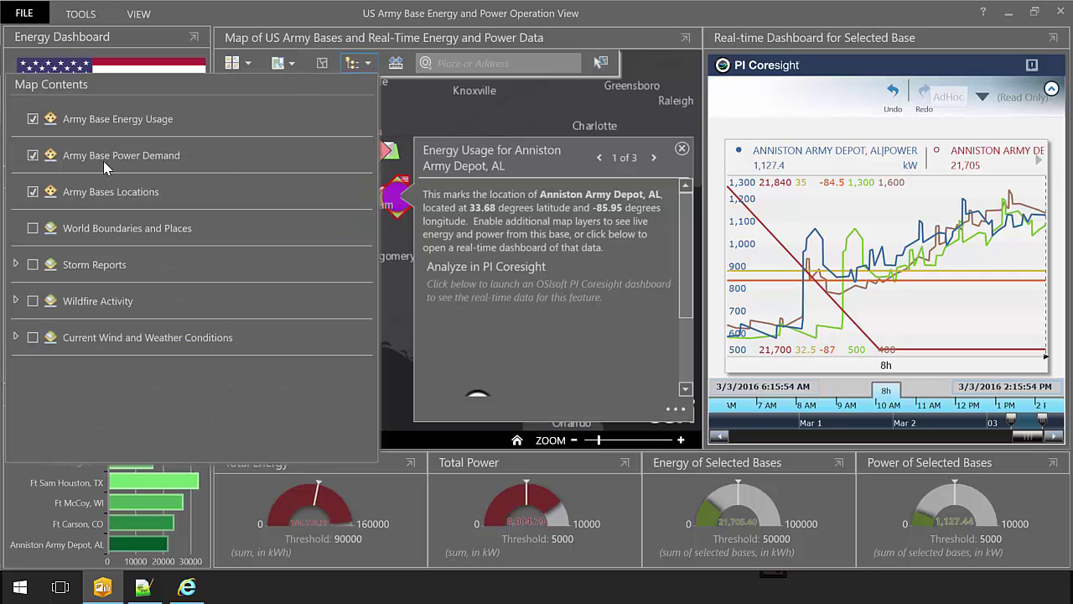
left_click(396, 233)
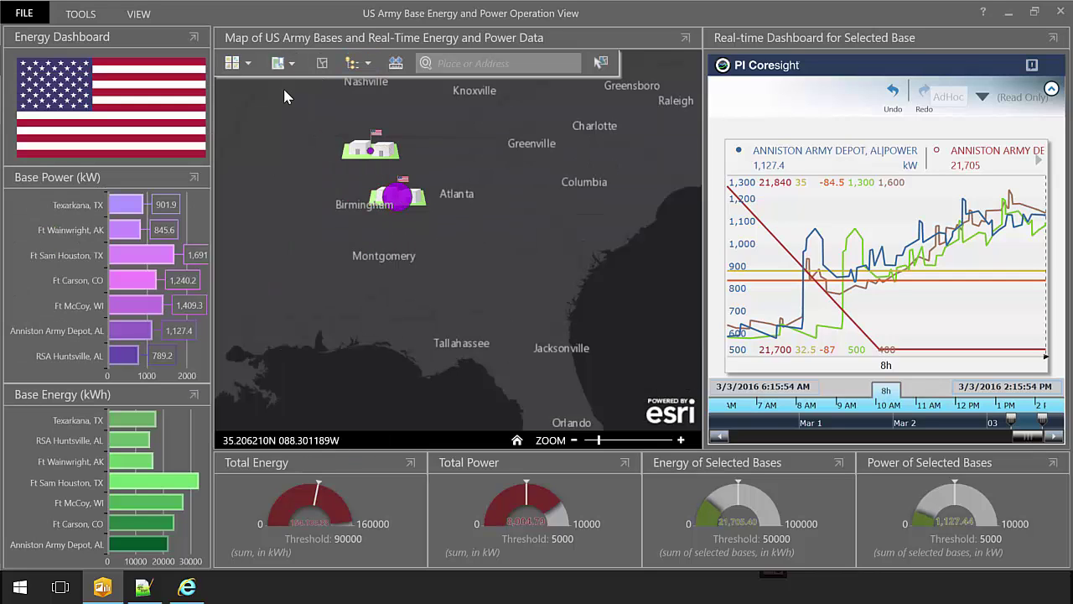
left_click(283, 65)
left_click(239, 79)
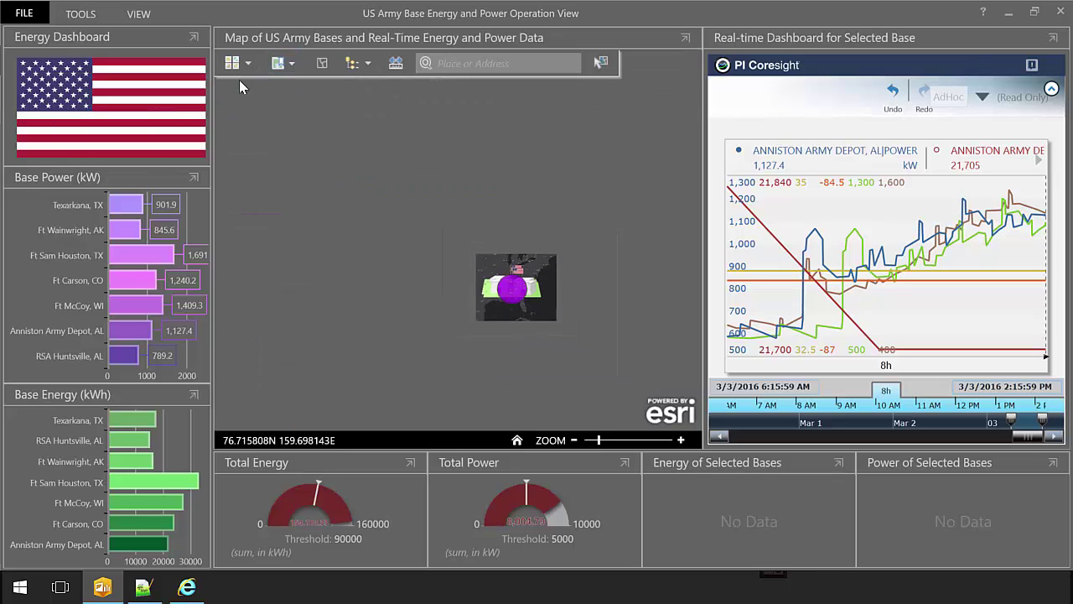